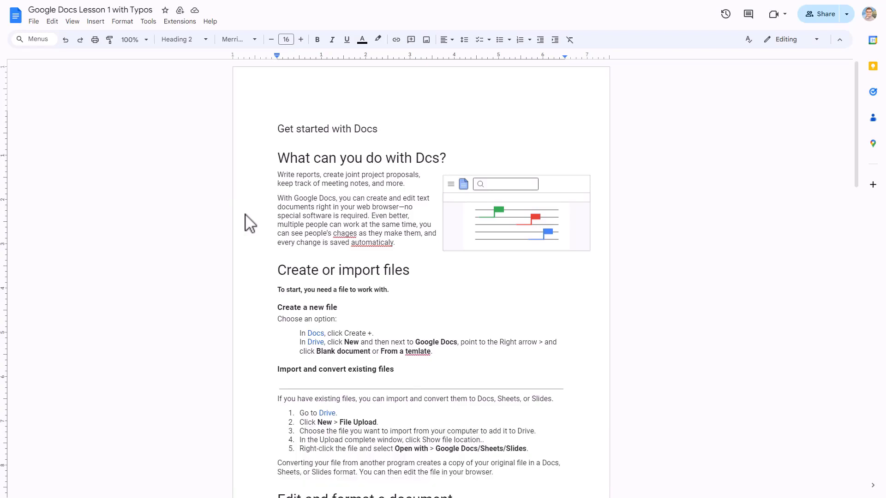
Step: Insert a page break before 'Get started with Docs' to create a blank first page
click(277, 129)
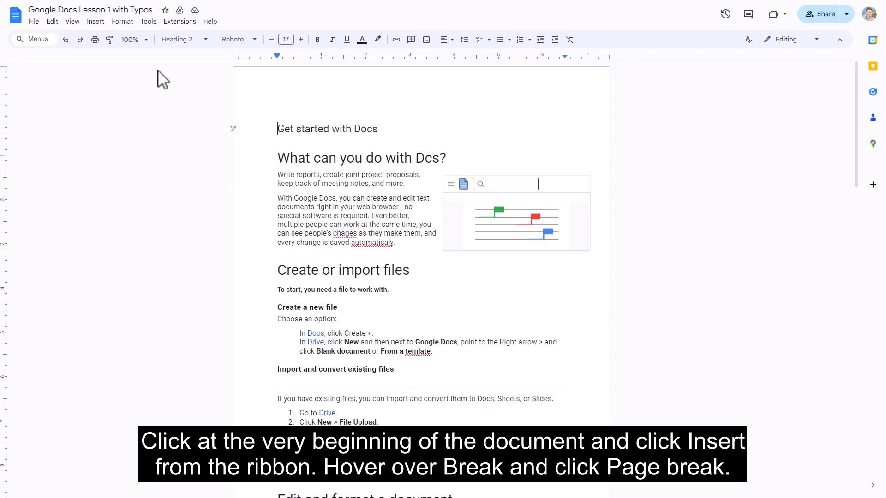
click(94, 22)
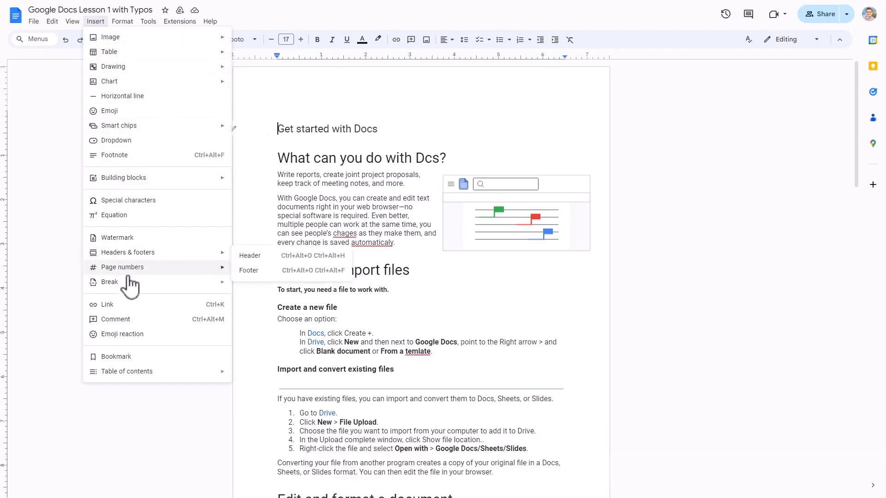
mouse_move(110, 281)
click(244, 287)
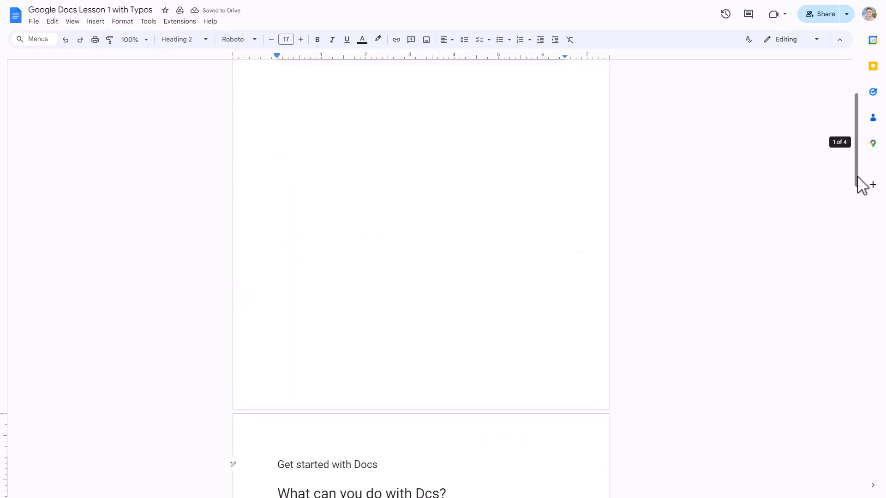
drag(856, 174, 855, 131)
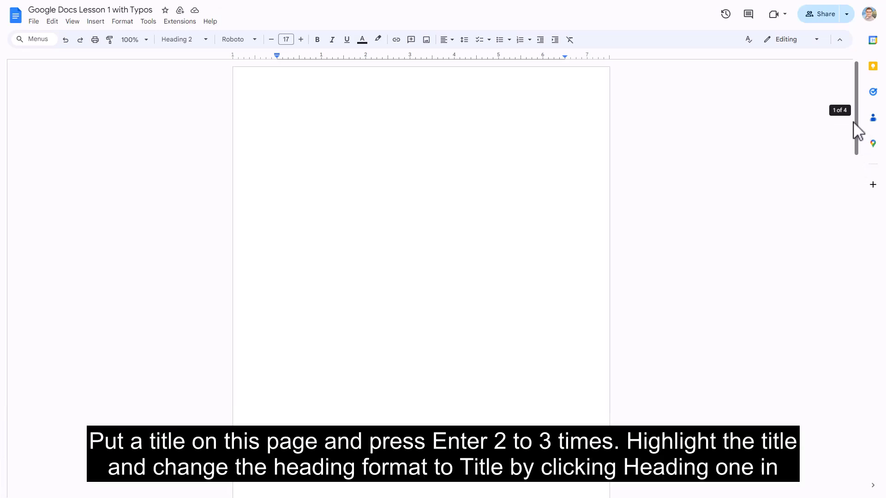
Step: Write 'Getting Started With Google Docs' on the blank first page, capitalising the lowercase s
click(307, 117)
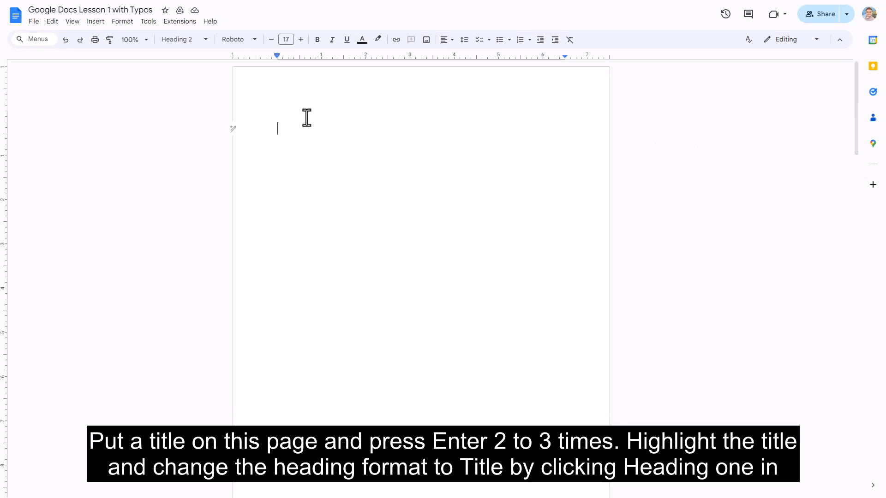
text(Gett)
text(ing s)
key(BackSpace)
text(Start)
text(ed )
text(With )
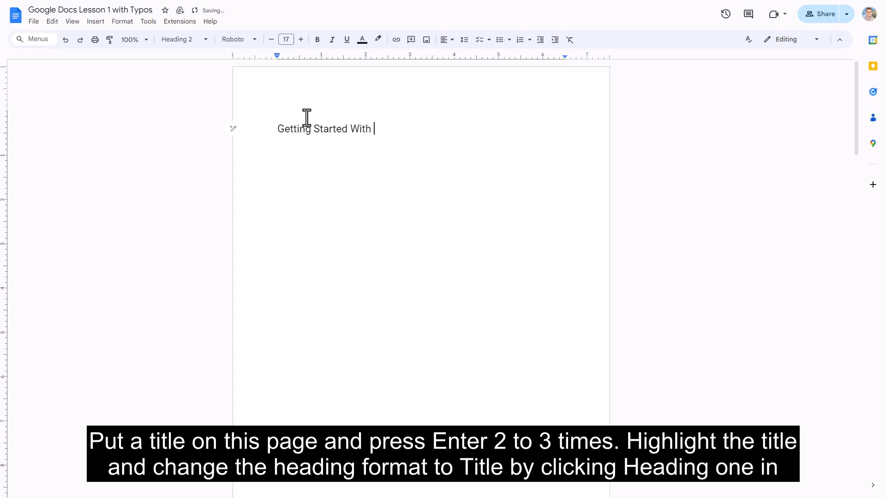
text(Google )
text(Doc)
text(s)
Step: Change the 'Getting Started With Google Docs' heading from Heading 2 to the Title style
drag(277, 131, 446, 131)
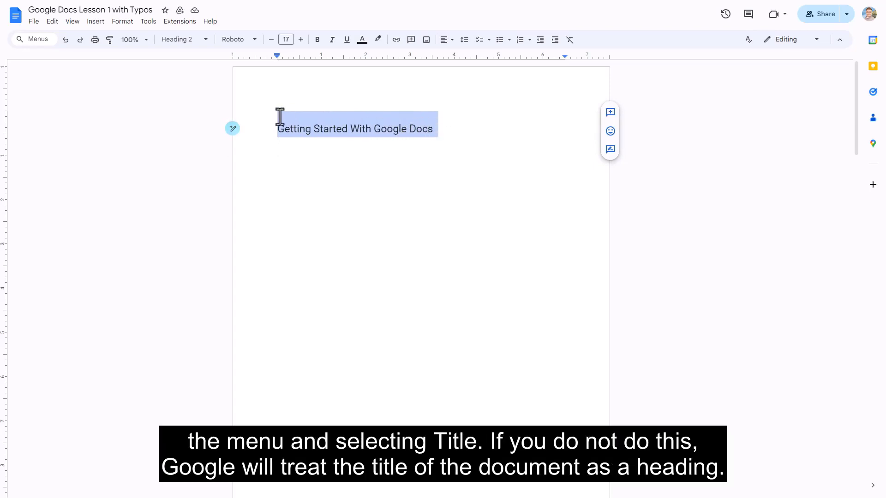
click(176, 39)
mouse_move(192, 96)
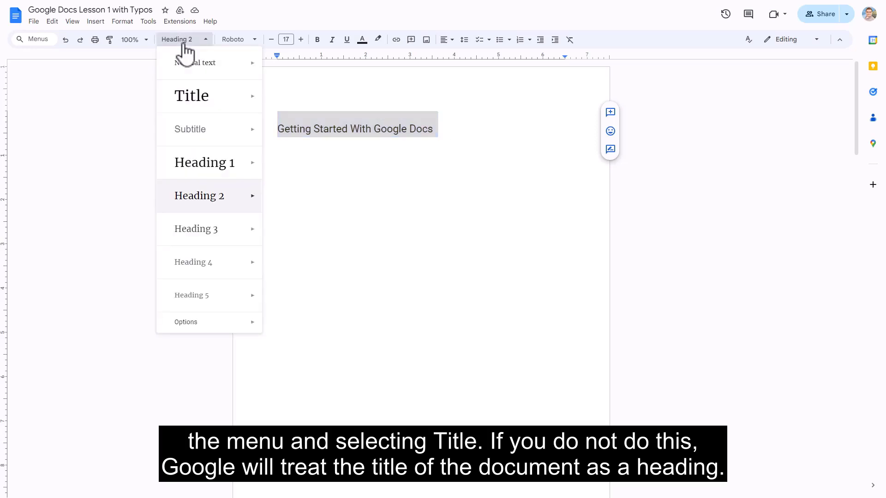
click(187, 100)
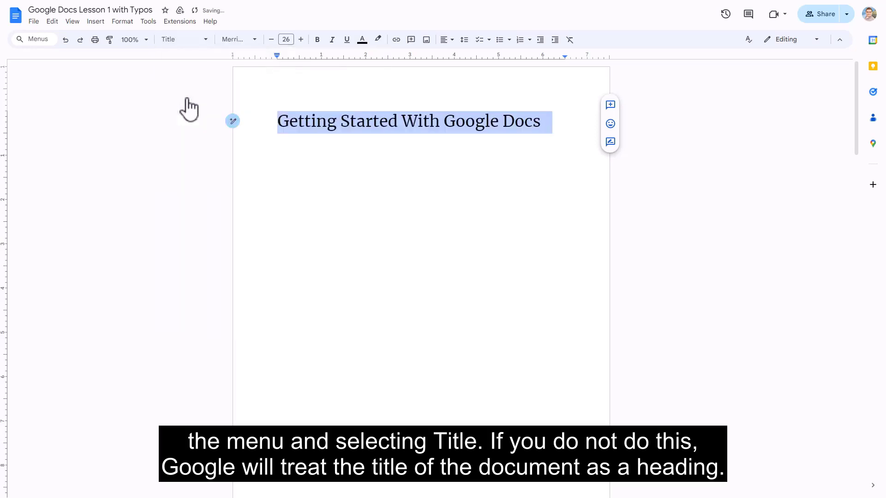
click(277, 217)
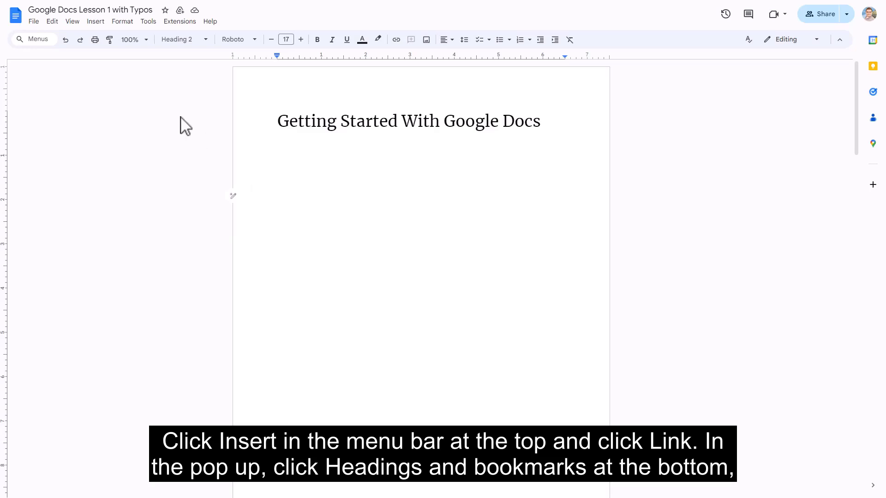
Step: Insert a link to the 'What can you do with Dcs?' heading below the title, then start a new line
click(93, 23)
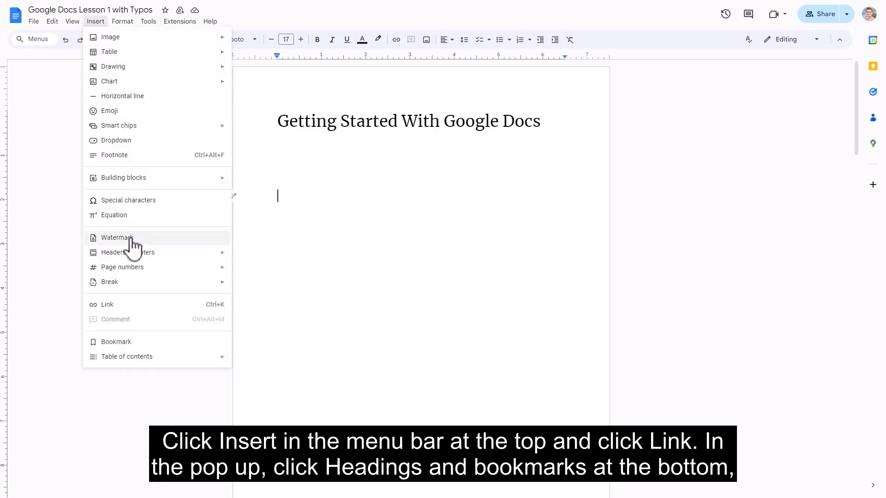
click(114, 306)
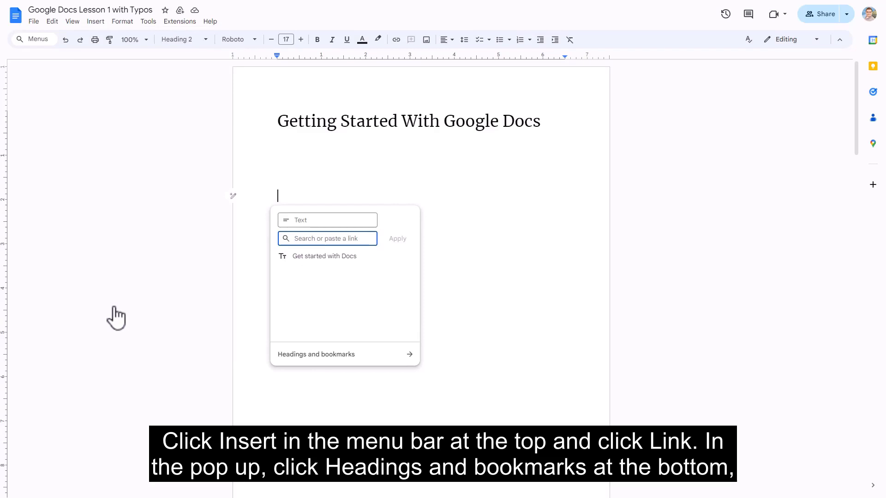
click(309, 356)
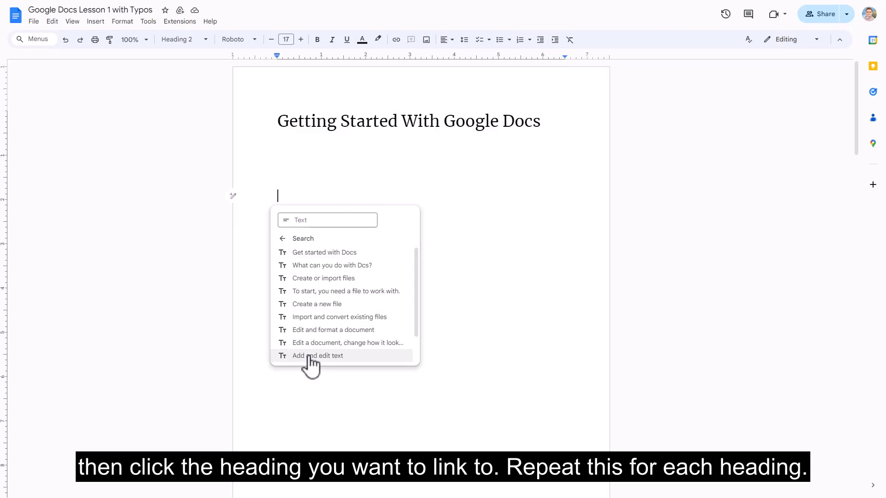
click(344, 266)
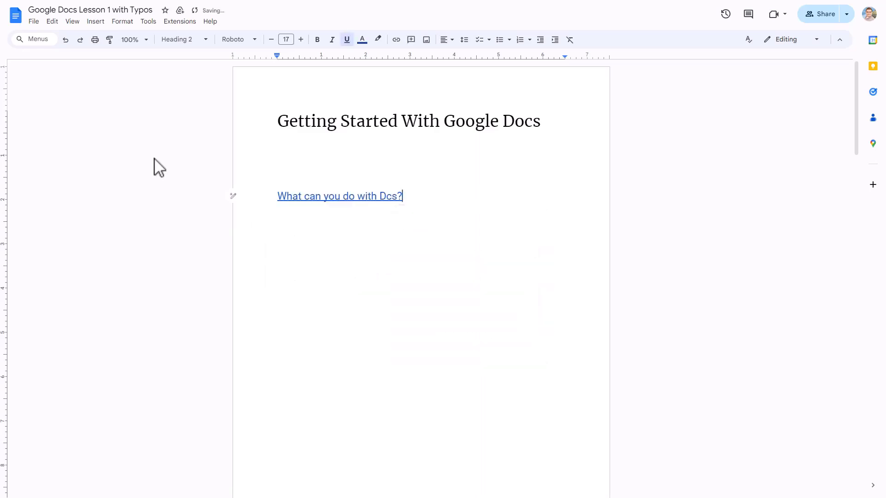
key(Return)
Step: Add a second link to the 'To start, you need a file to work with.' heading
click(96, 21)
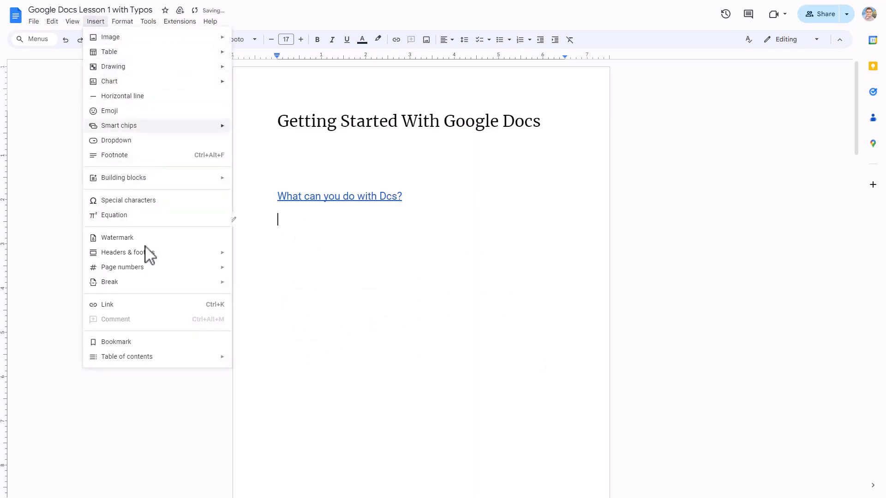
click(135, 304)
click(325, 377)
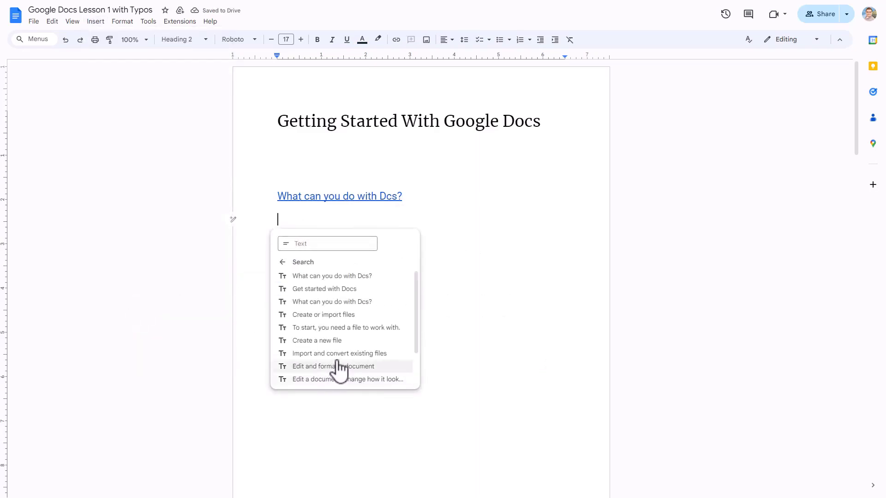
click(332, 328)
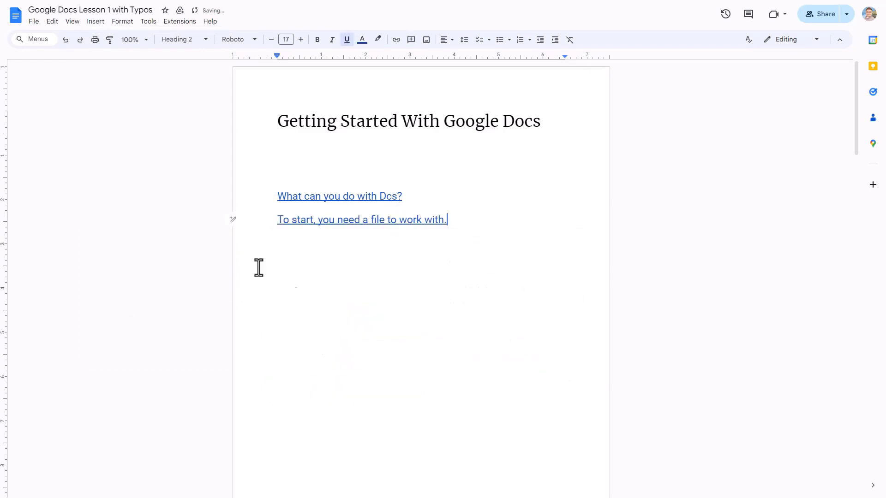